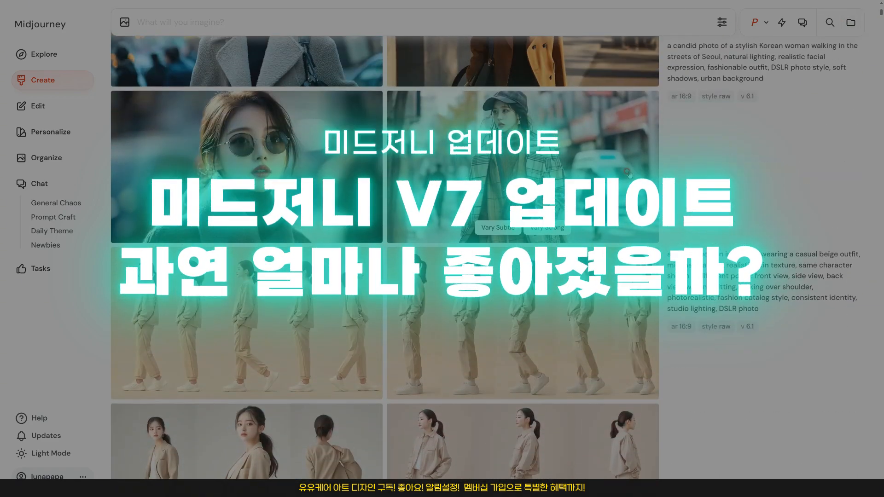
scroll(629, 174, "up", 10)
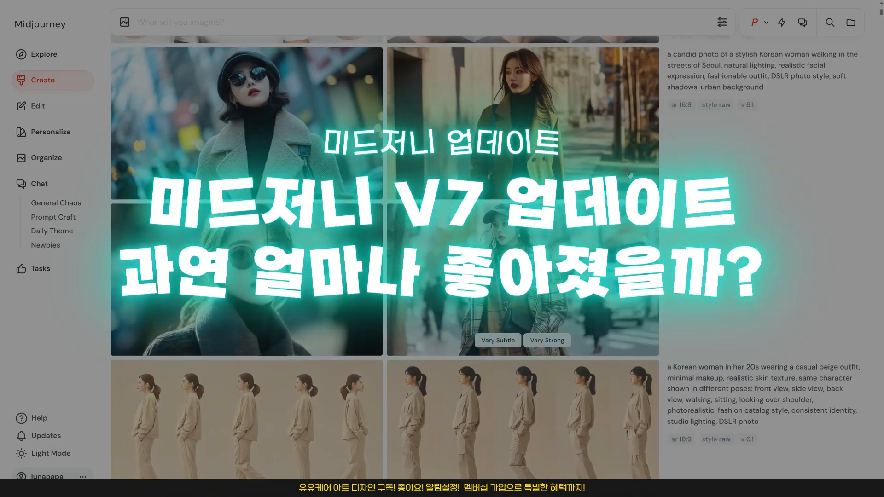
scroll(629, 174, "down", 10)
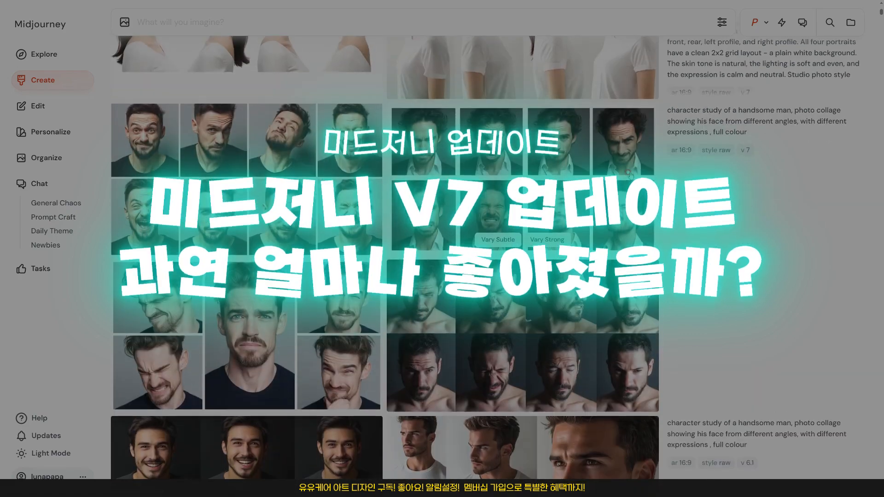
scroll(630, 176, "down", 10)
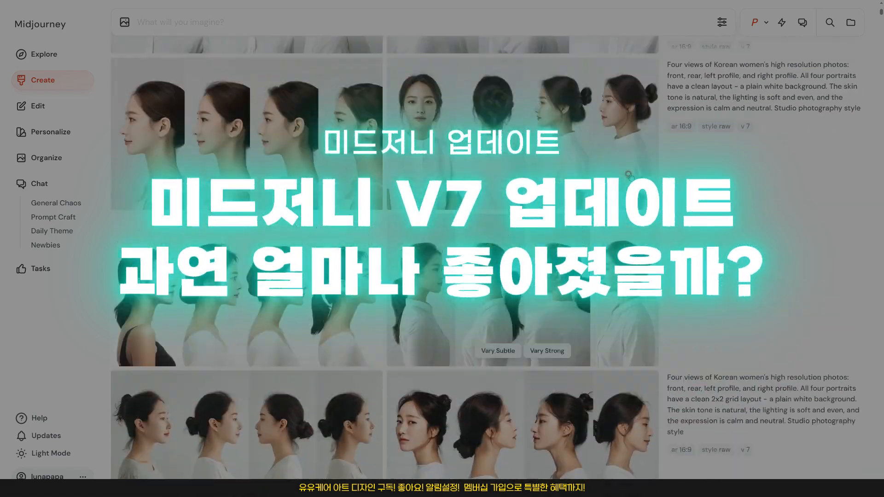
scroll(781, 158, "down", 10)
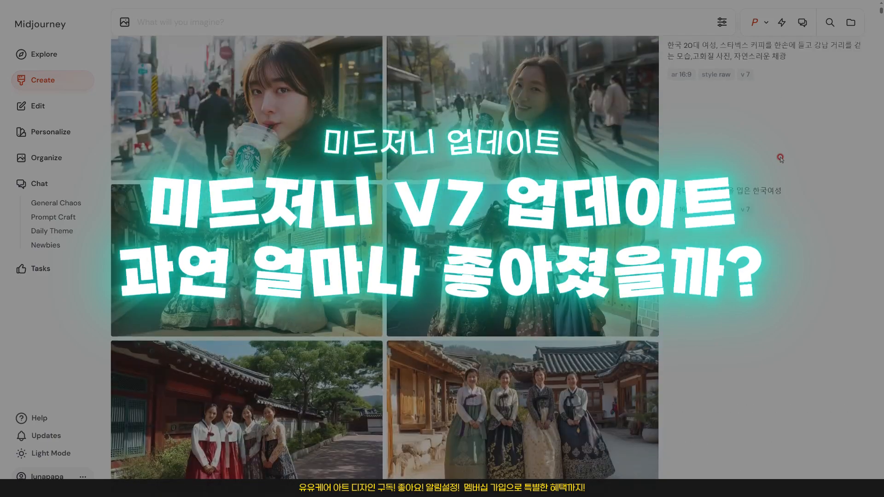
scroll(779, 157, "up", 10)
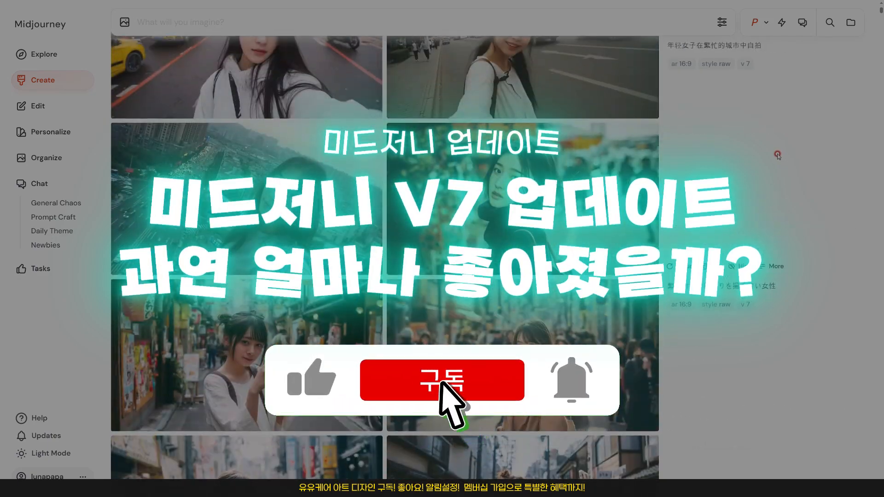
left_click(610, 260)
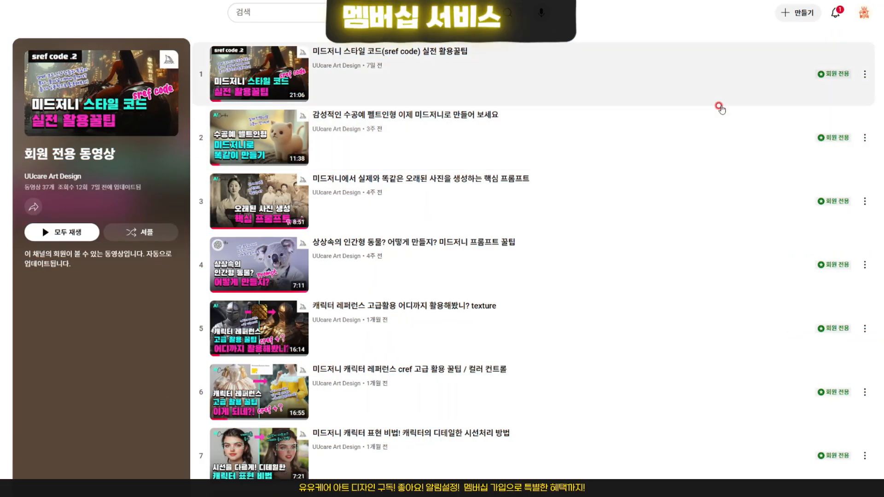
- Look through the channel's member-only video playlist on YouTube and open the membership offer on the UUcare Art Design channel page
scroll(732, 161, "down", 1)
scroll(735, 161, "down", 6)
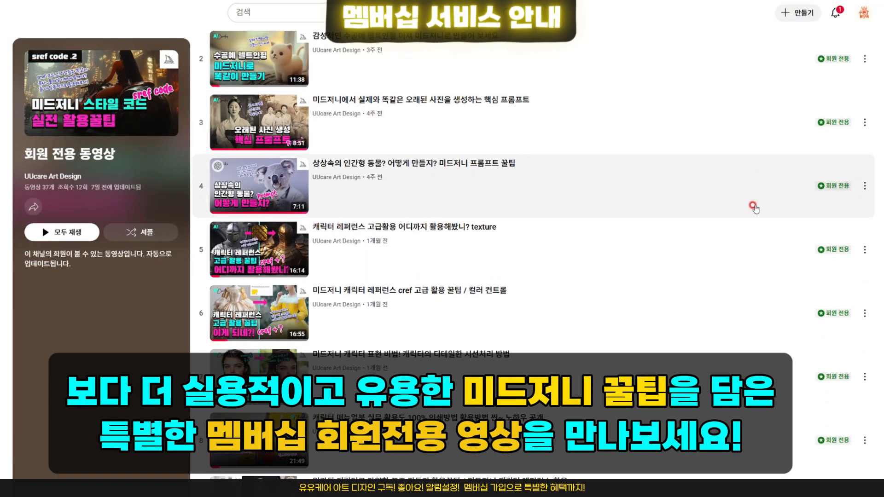
scroll(752, 218, "down", 6)
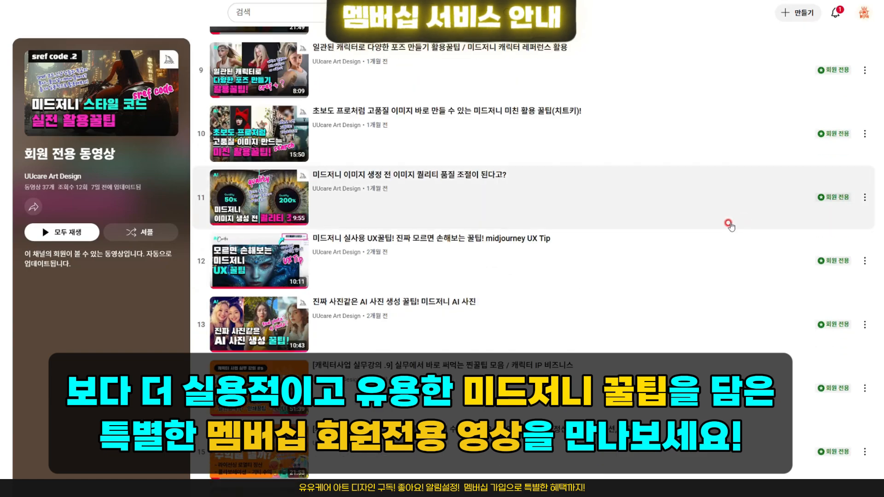
scroll(691, 261, "down", 7)
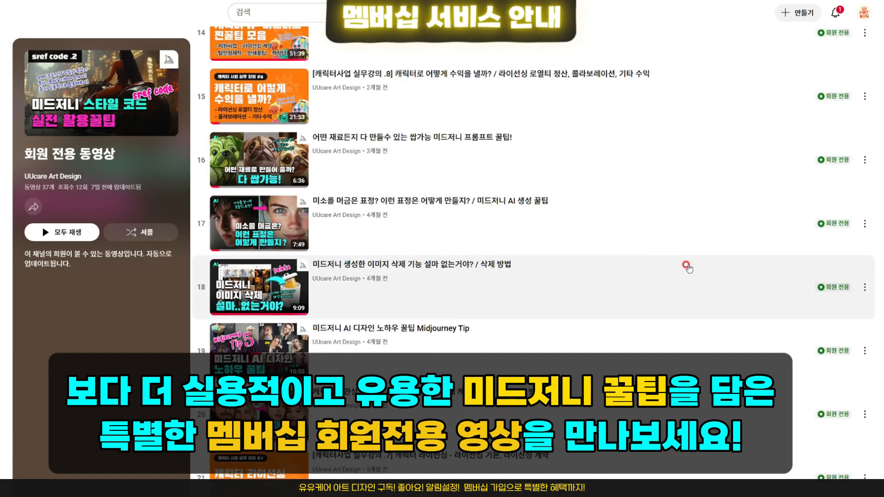
scroll(687, 266, "down", 9)
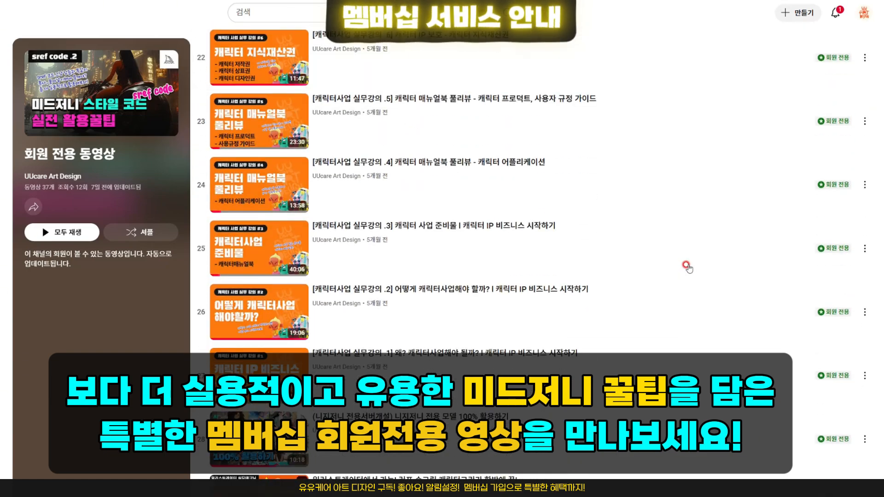
scroll(687, 266, "down", 2)
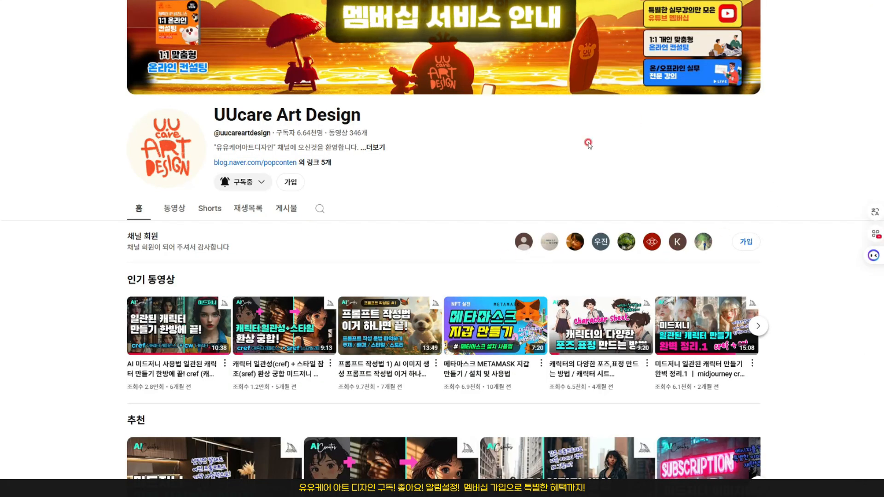
left_click(294, 184)
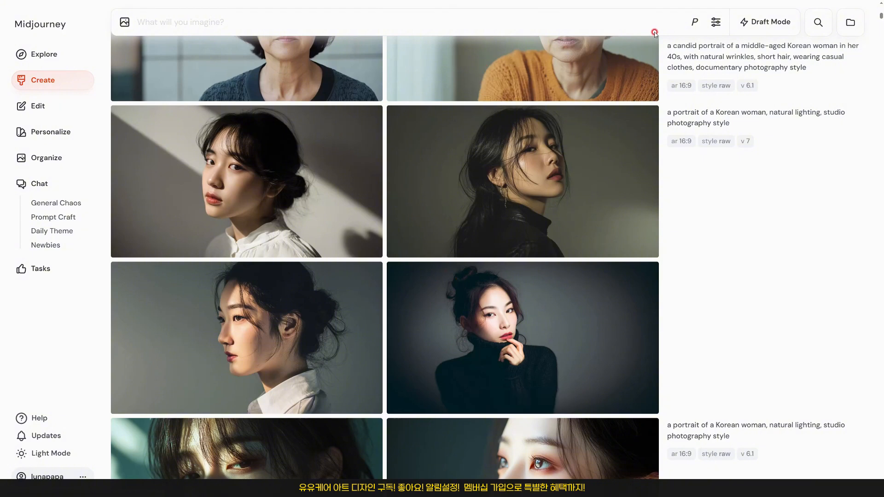
- Open the image generation settings in Midjourney and examine the available model versions
left_click(715, 29)
mouse_move(629, 123)
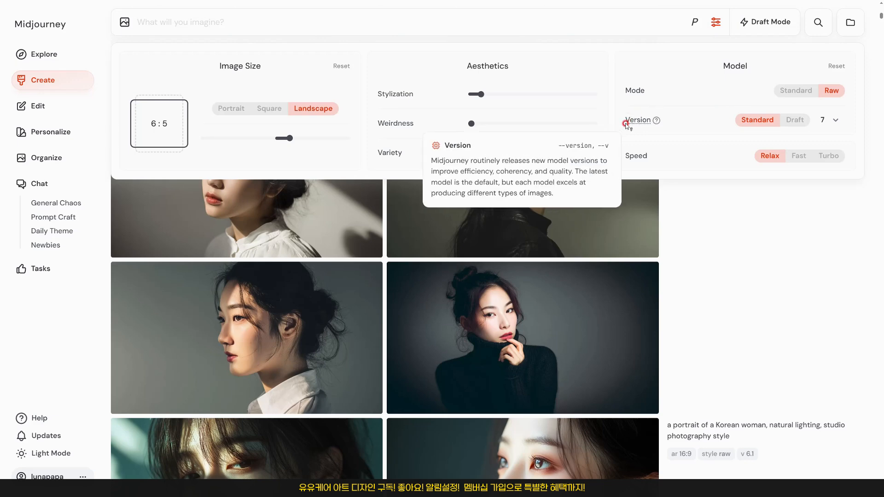
left_click(833, 121)
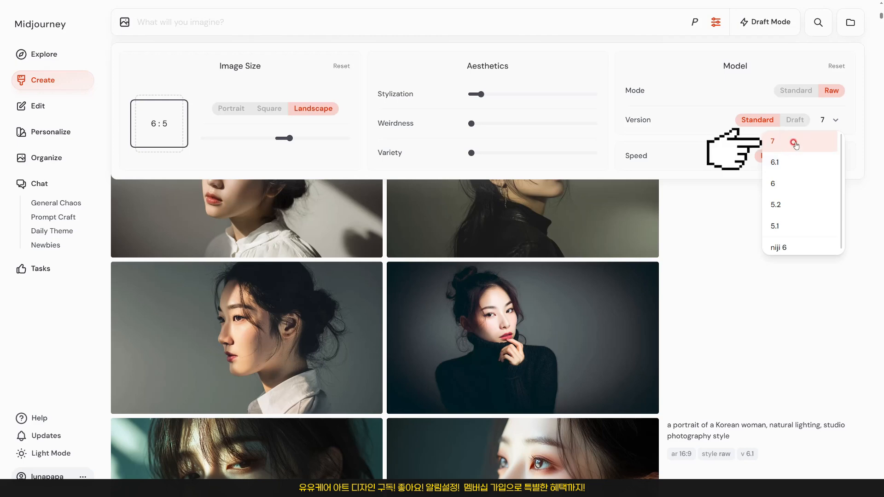
left_click(833, 123)
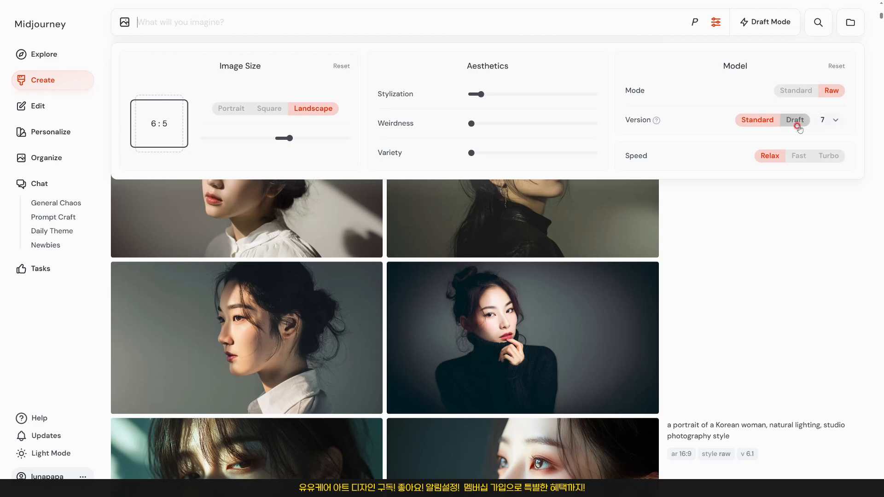
left_click(830, 120)
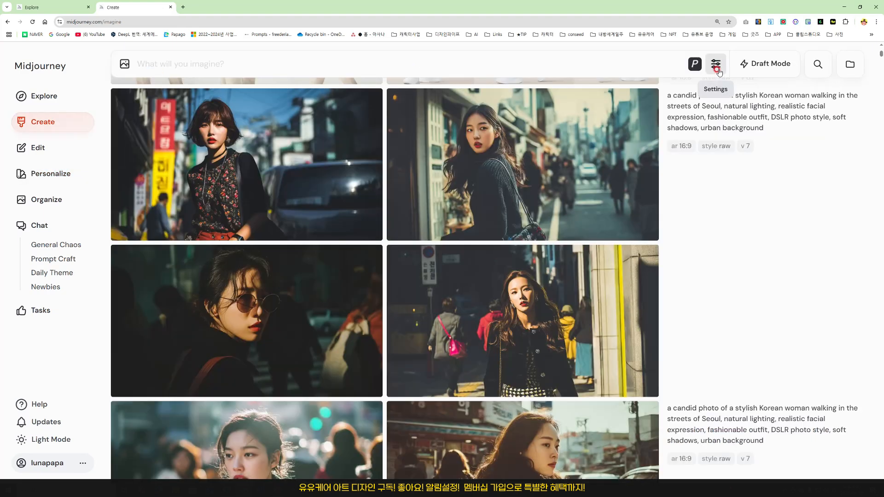
- Set the model version to 7 in the generation settings and start unlocking personalization for V7
left_click(715, 64)
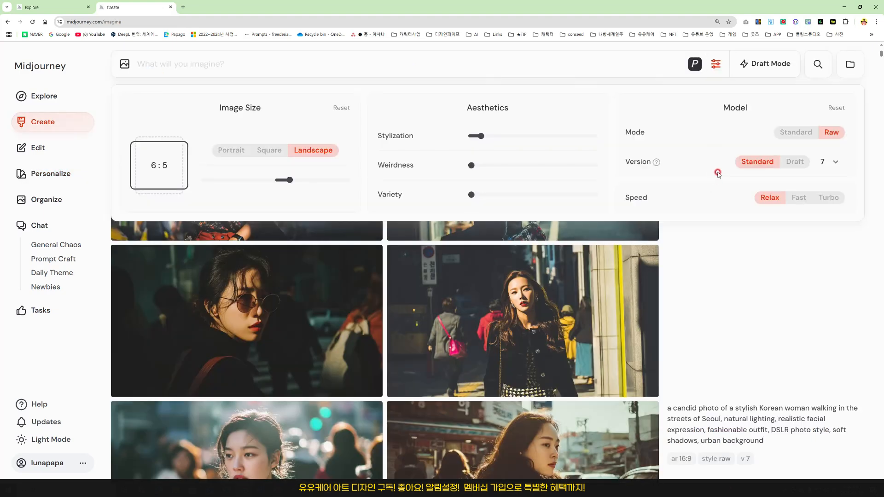
left_click(835, 162)
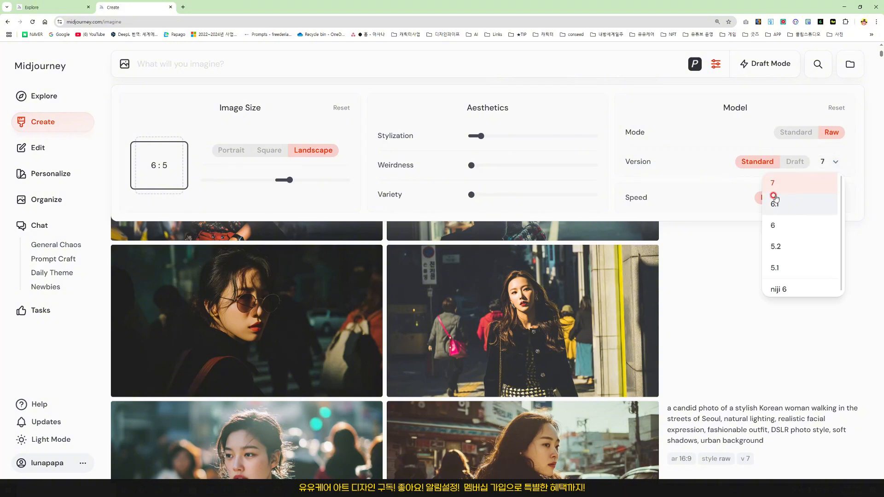
left_click(797, 188)
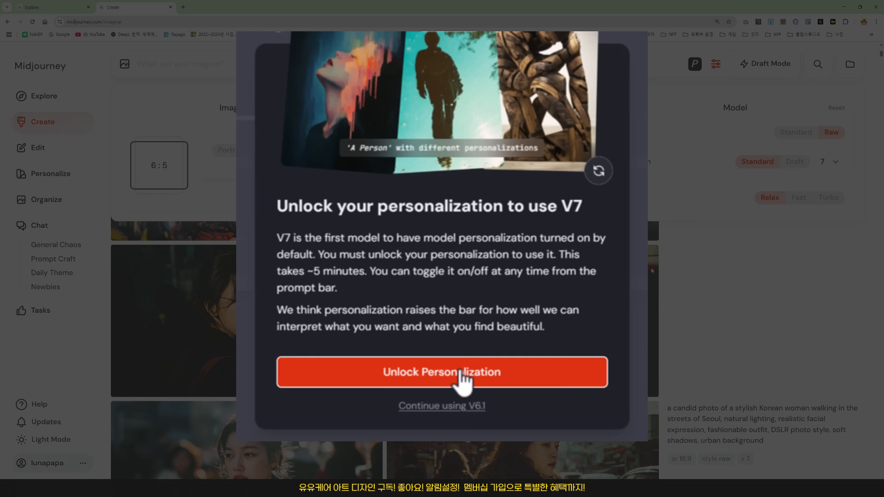
left_click(460, 373)
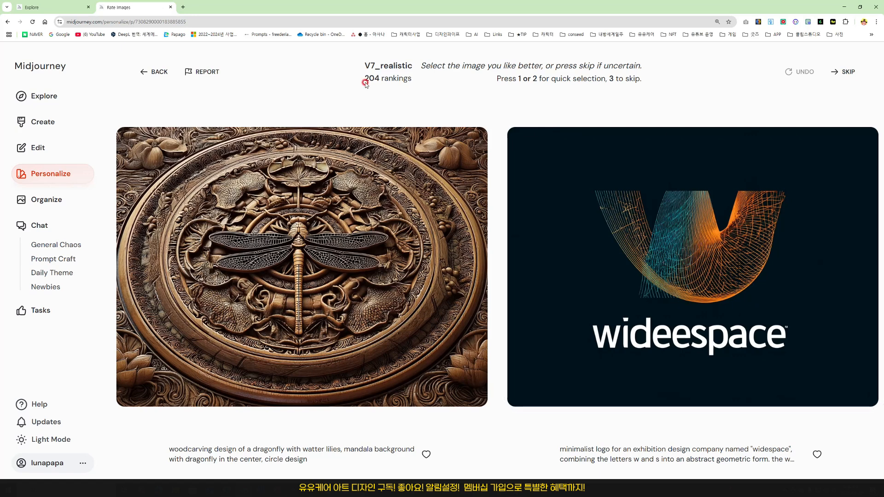
- Rank image pairs for the V7_realistic profile by choosing the preferred image in each pair and skipping uncertain pairs
left_click(566, 230)
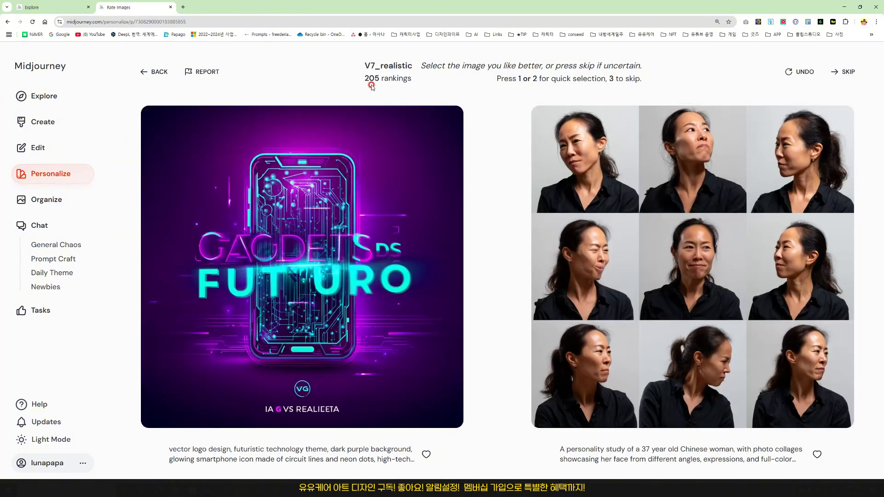
key("2")
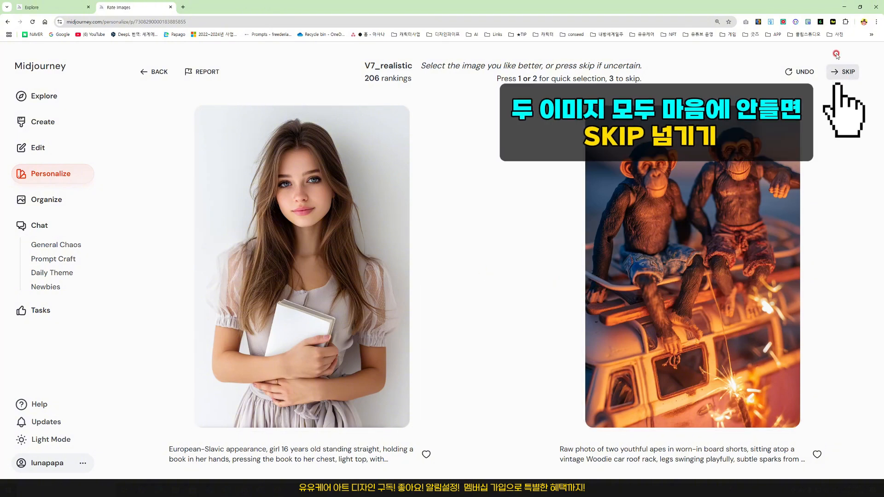
left_click(840, 72)
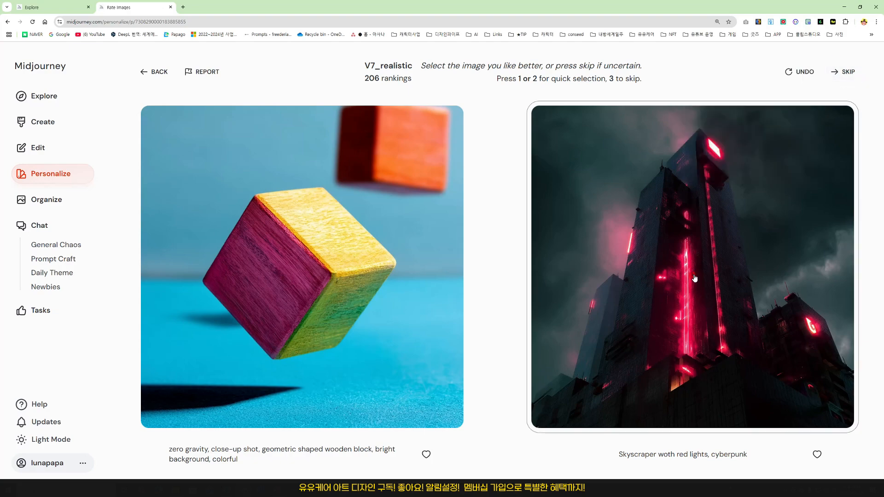
key("3")
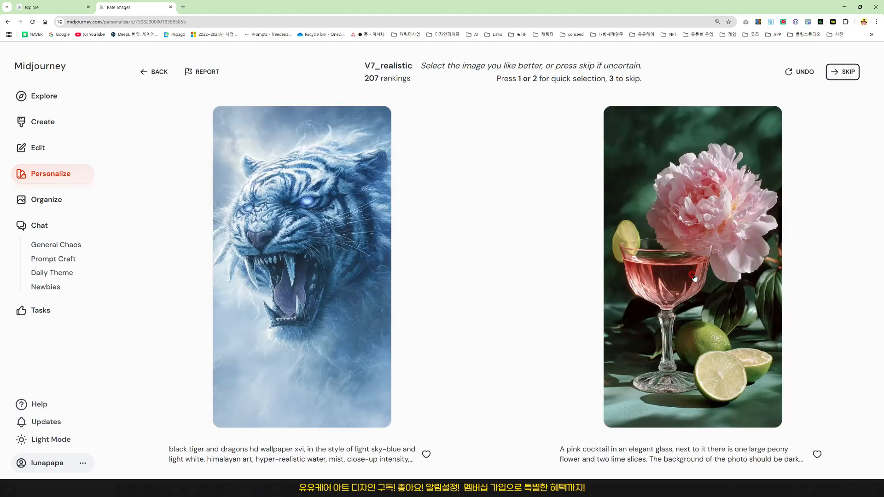
left_click(368, 304)
key("1")
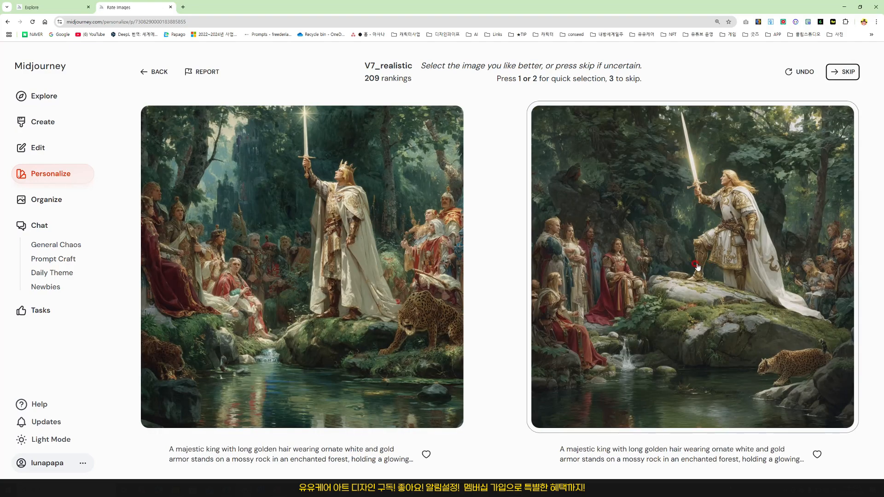
left_click(696, 267)
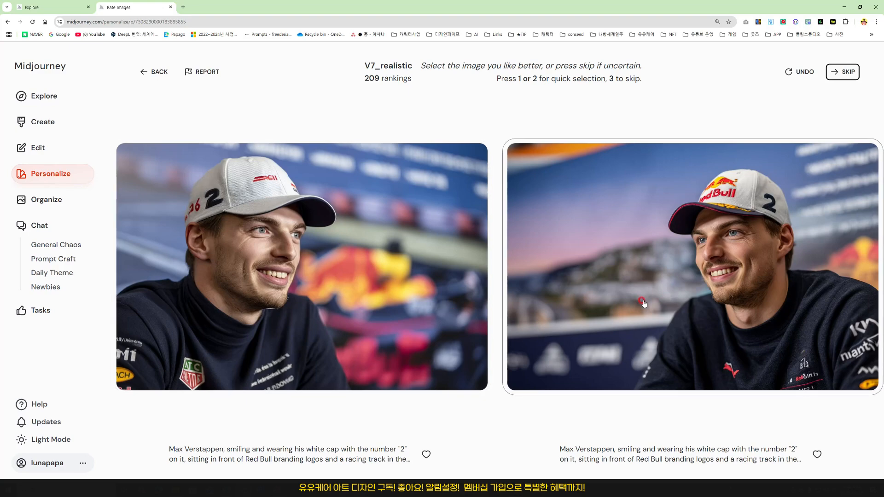
left_click(836, 76)
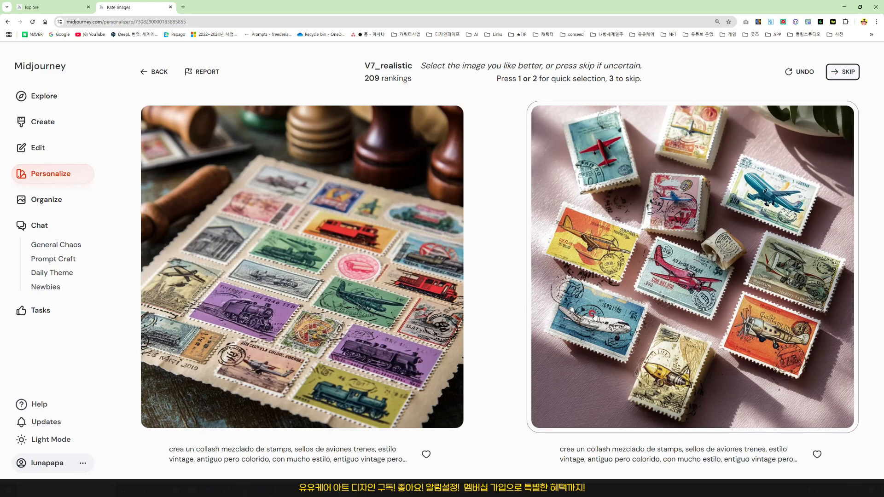
left_click(616, 181)
left_click(721, 191)
- Go to the personalization overview and open the V7_realistic profile from the ranked profiles
left_click(48, 174)
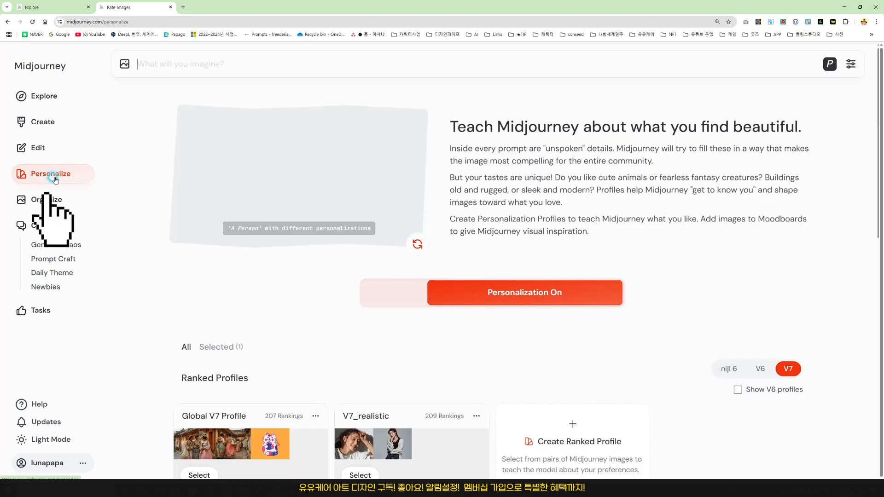
scroll(506, 311, "down", 5)
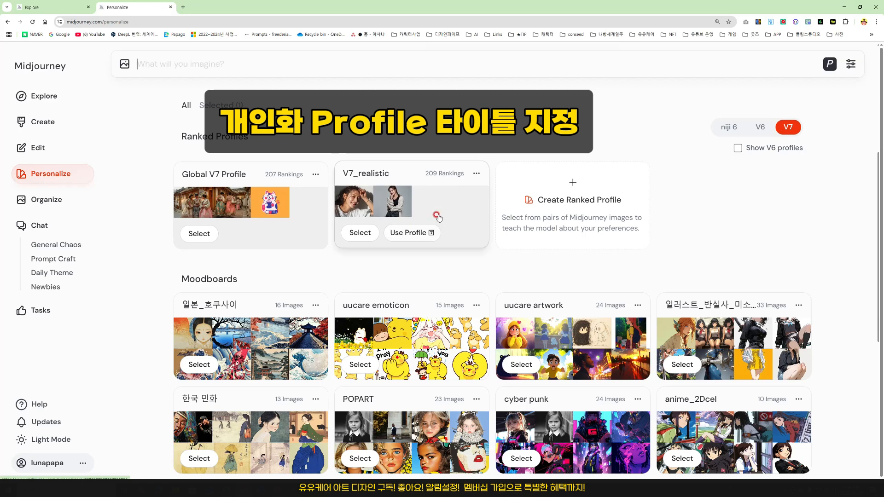
left_click(387, 175)
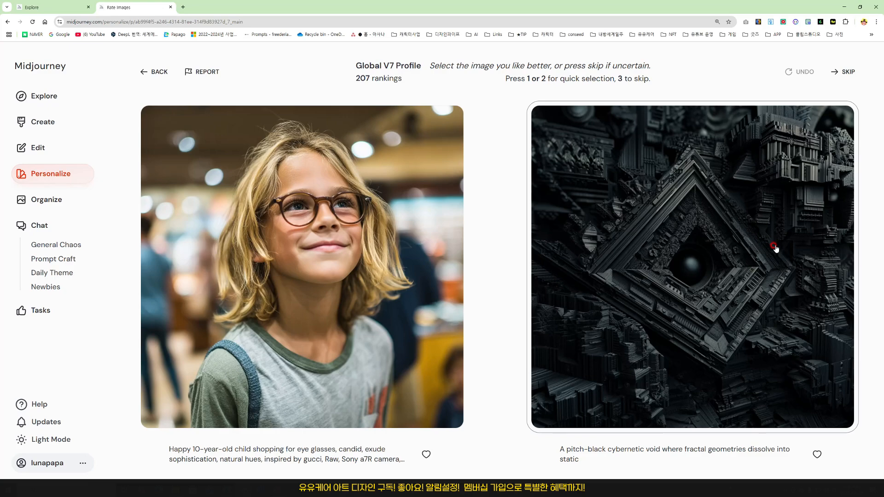
- Return to the personalization overview and examine the Global V7 Profile and V7_realistic cards under Ranked Profiles
left_click(50, 173)
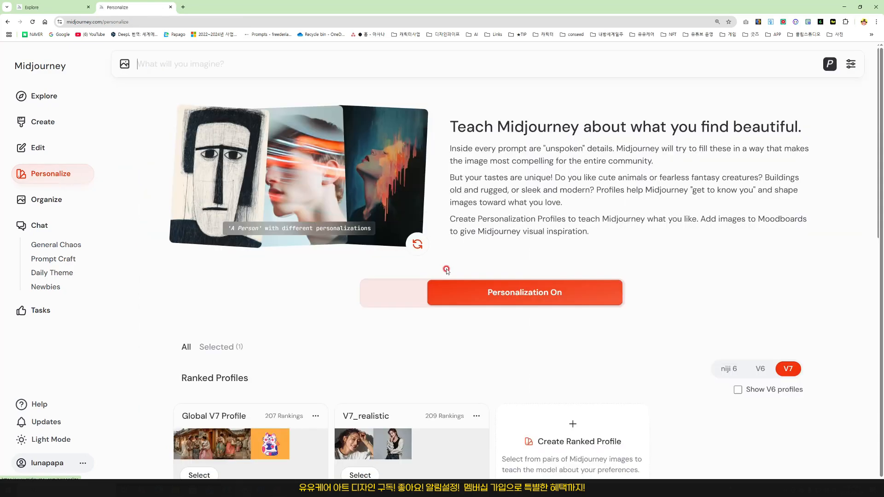
scroll(454, 276, "down", 3)
scroll(454, 276, "down", 2)
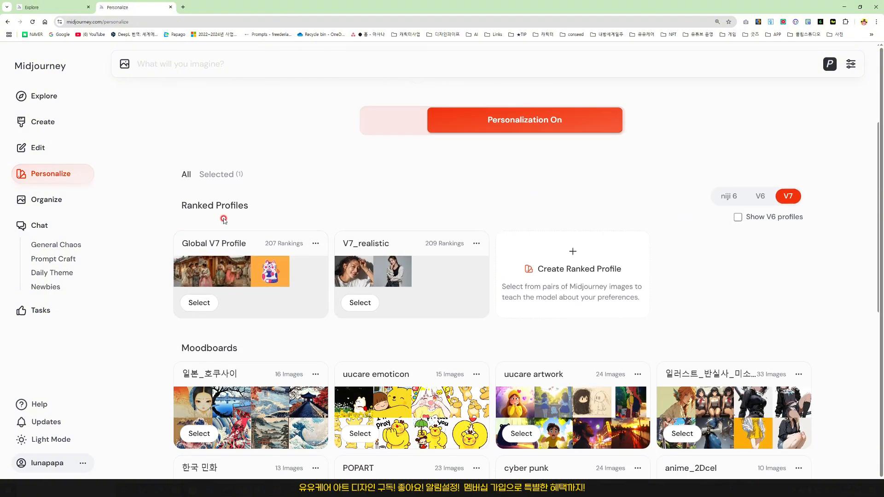
mouse_move(197, 249)
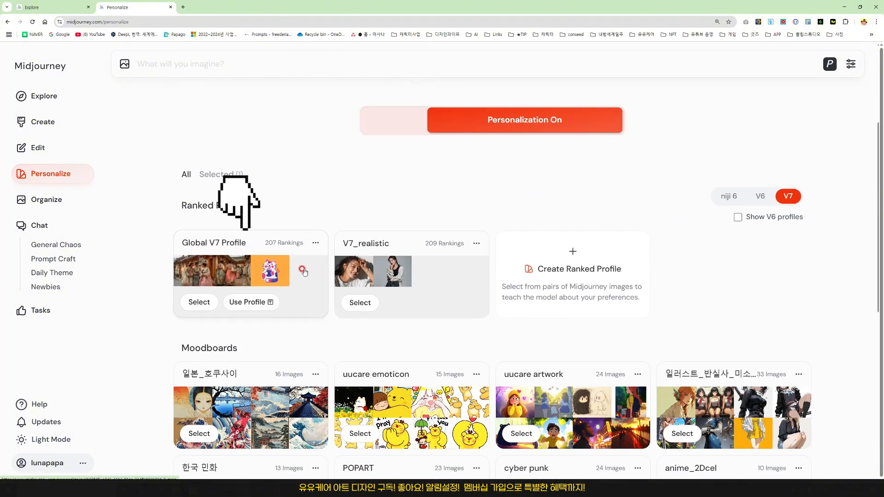
mouse_move(344, 301)
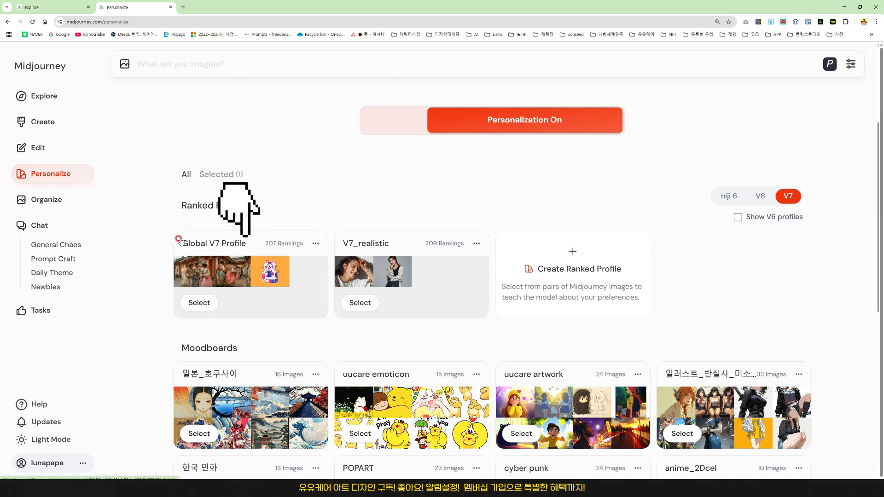
mouse_move(244, 306)
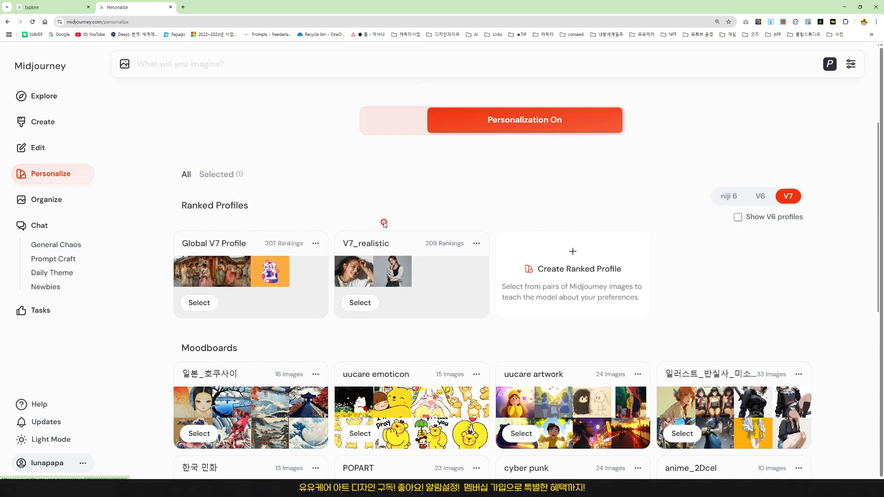
- Examine the options available for the V7_realistic ranked profile
mouse_move(384, 301)
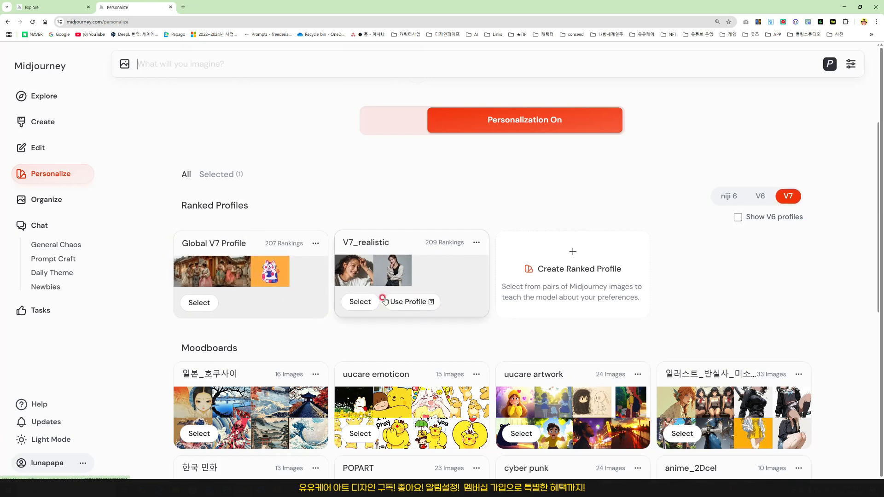
left_click(476, 244)
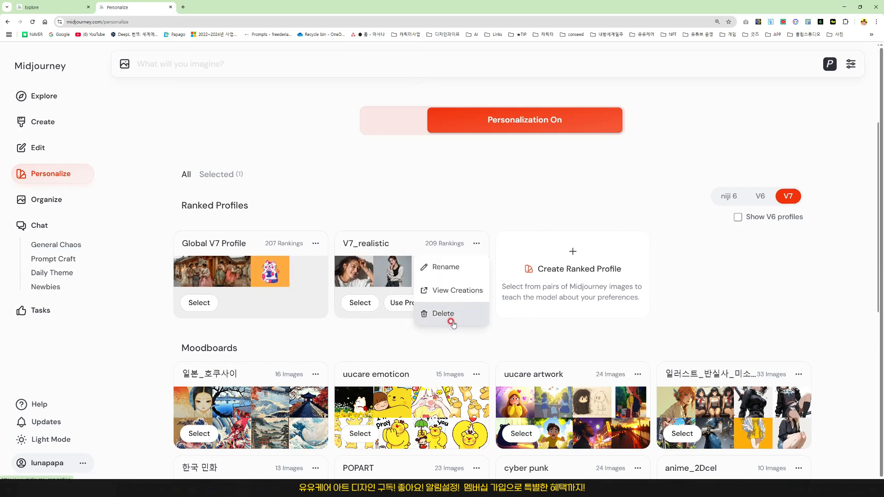
left_click(451, 315)
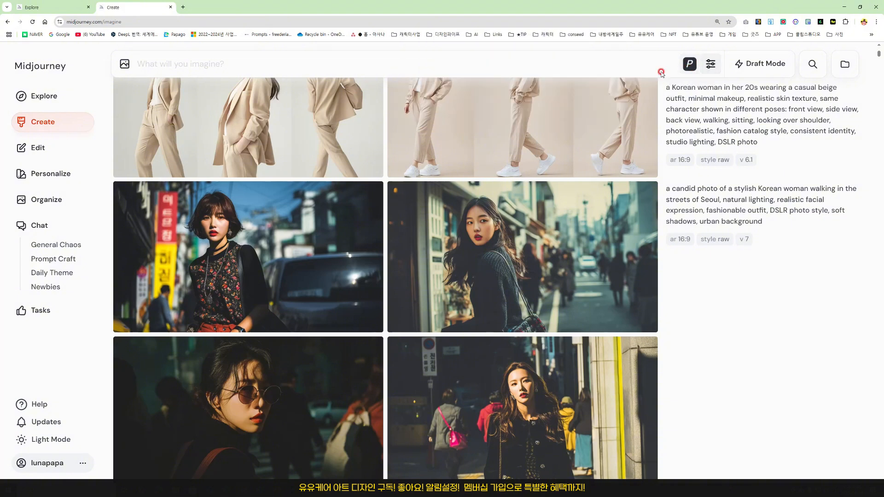
- Review the personalization on/off controls on the Create page and the image size, aesthetics and model settings
left_click(690, 64)
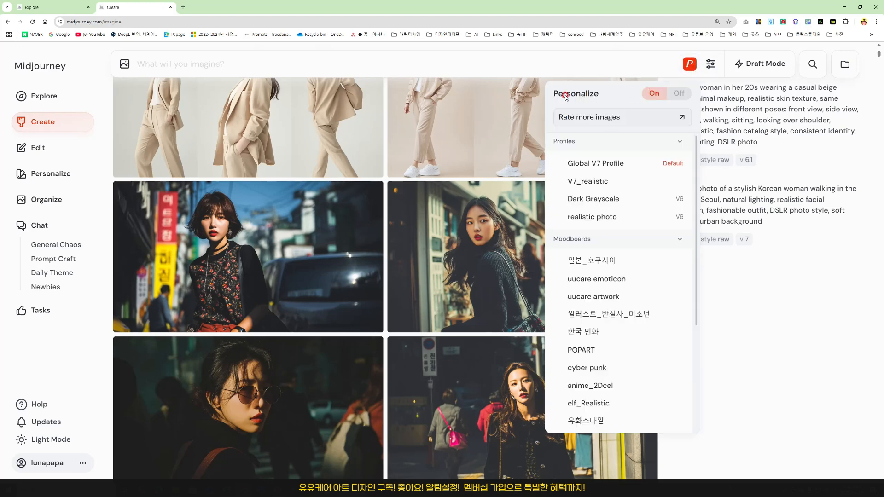
left_click(650, 95)
left_click(679, 95)
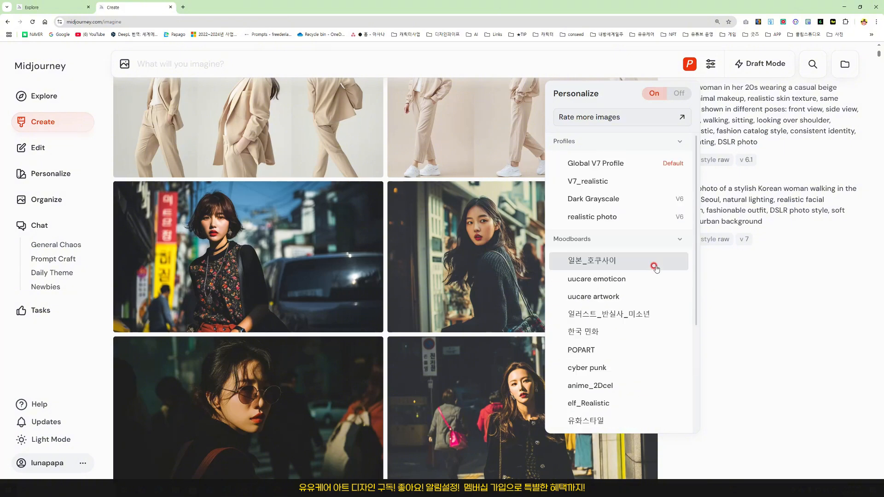
left_click(711, 63)
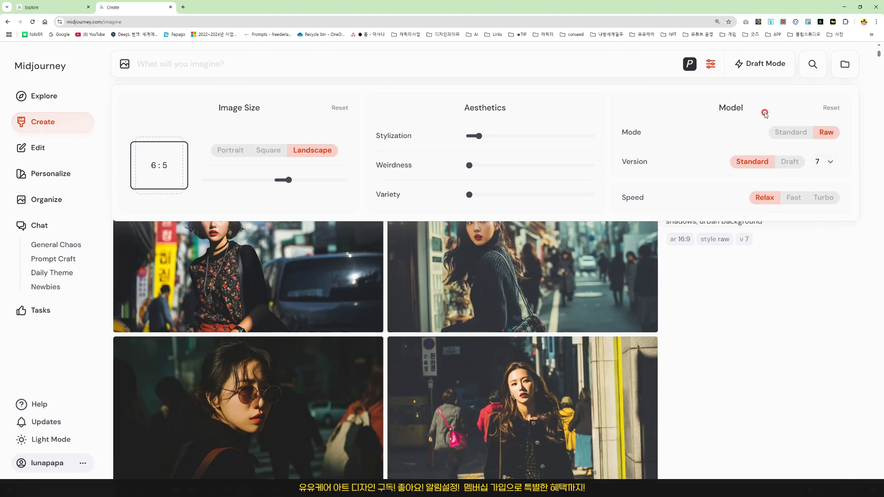
left_click(711, 64)
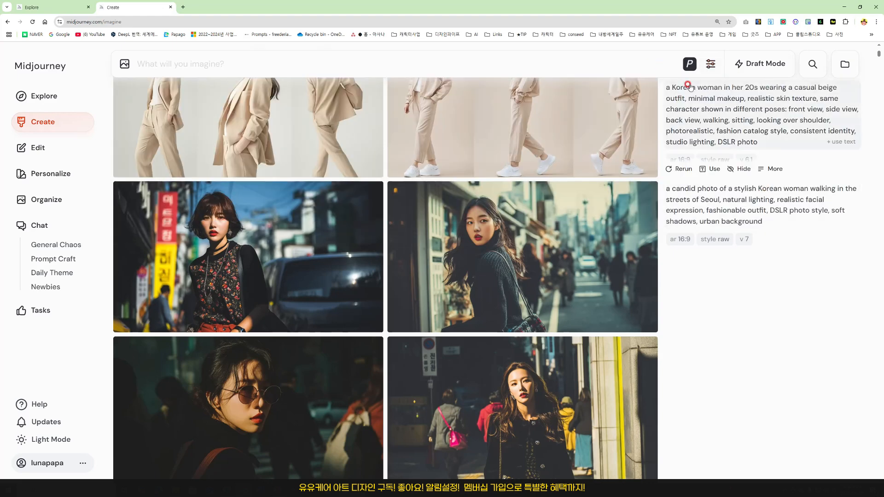
- Look through the profiles and the full moodboard list offered for personalizing prompts on the Create page
left_click(694, 70)
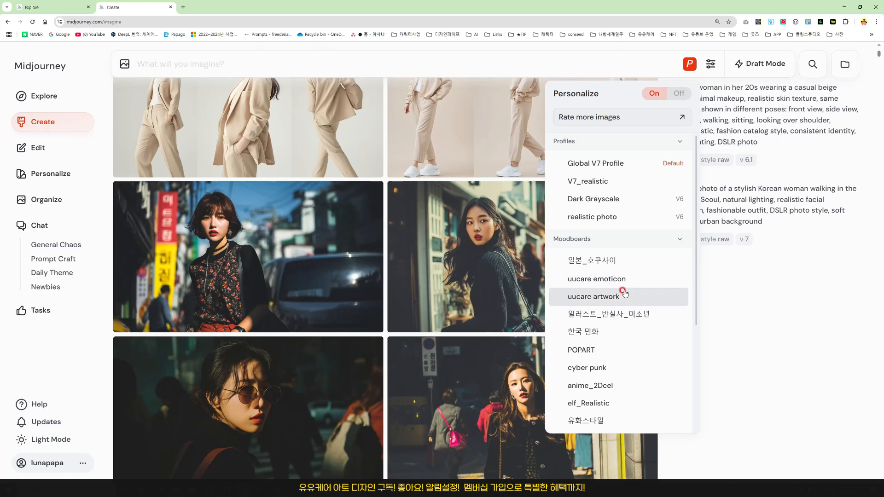
scroll(640, 261, "down", 2)
scroll(640, 261, "down", 2)
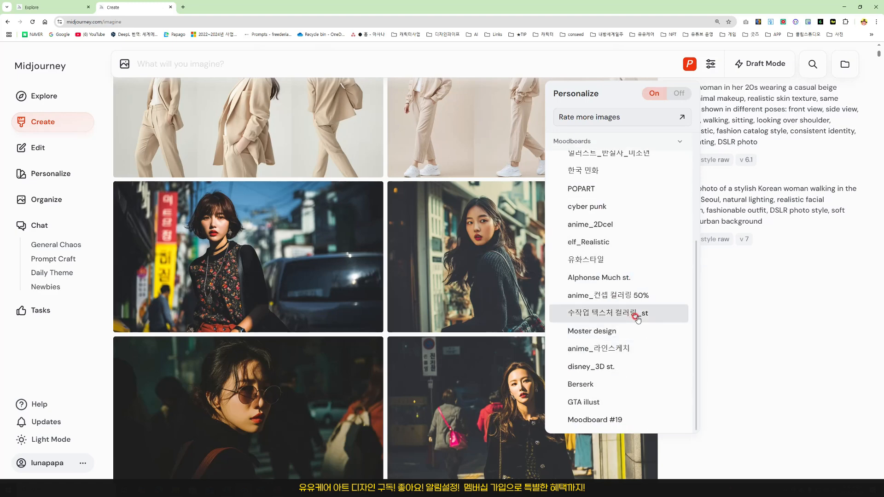
scroll(649, 331, "up", 5)
scroll(637, 280, "down", 4)
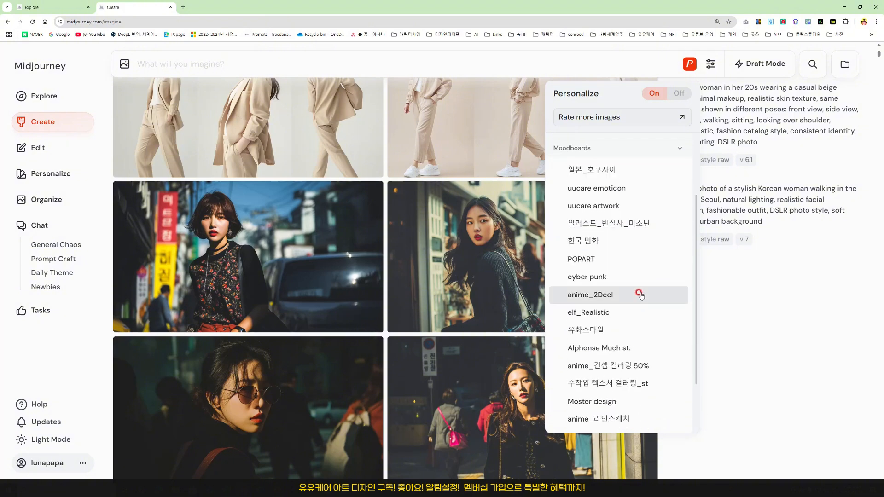
scroll(652, 349, "down", 1)
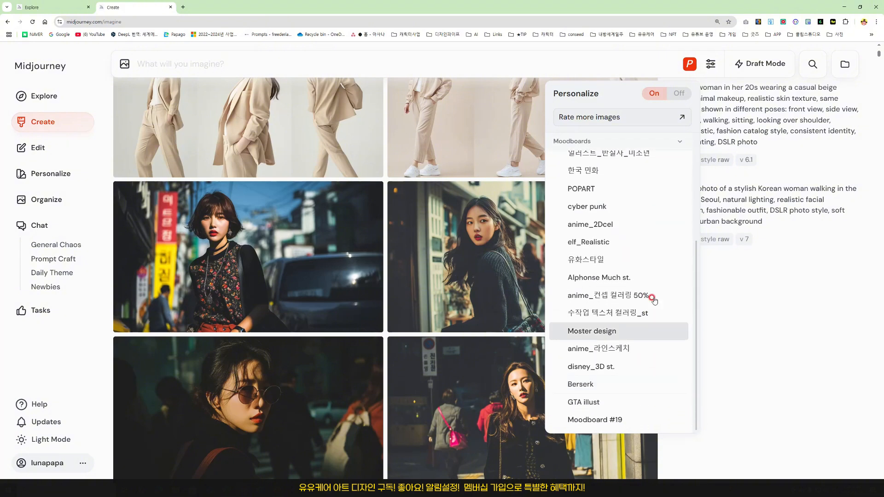
- Try combining the 유화스타일, Alphonse Much st. and anime_컨셉 컬러링 50% moodboards, and clear all three selections again
left_click(656, 260)
left_click(659, 278)
left_click(657, 296)
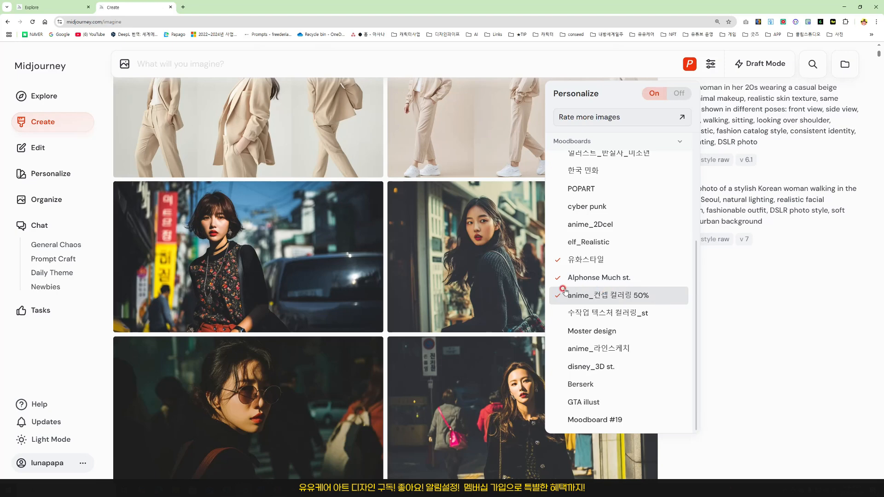
left_click(561, 243)
left_click(559, 260)
left_click(559, 277)
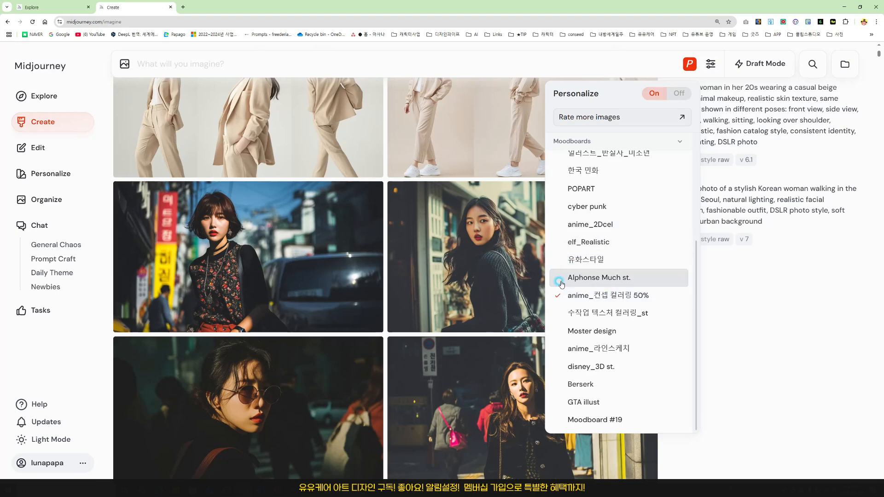
left_click(559, 296)
left_click(573, 203)
- Go to the personalization overview and compare the ranked profiles for niji 6, V6 and V7
left_click(51, 174)
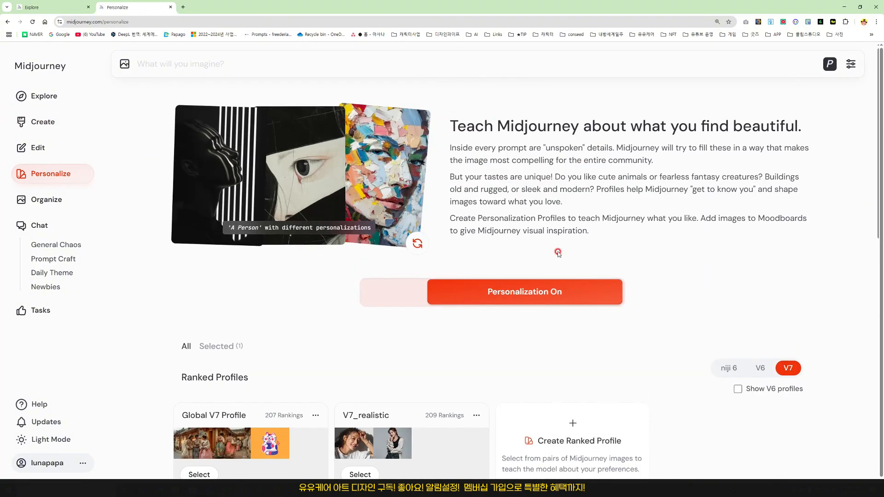
scroll(257, 159, "down", 5)
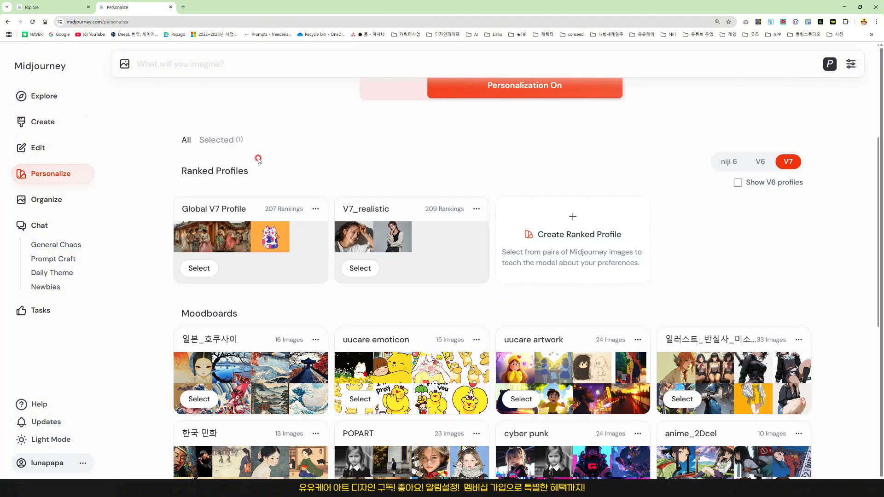
left_click(727, 168)
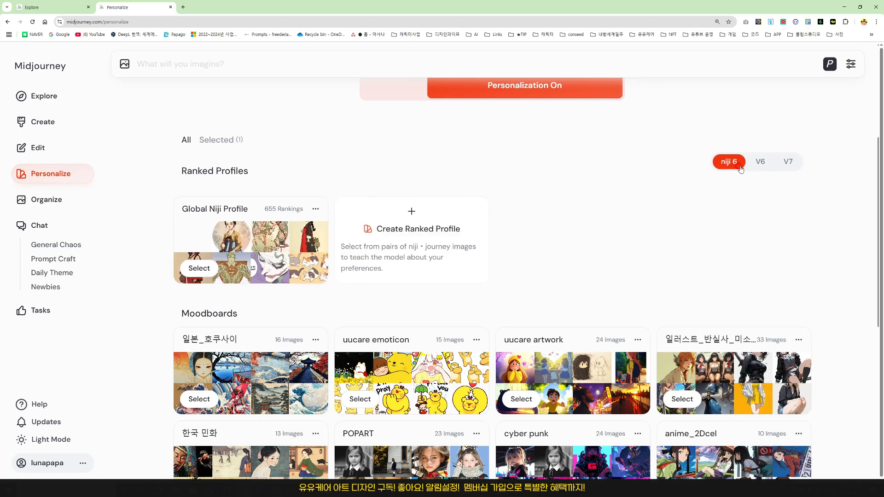
left_click(759, 165)
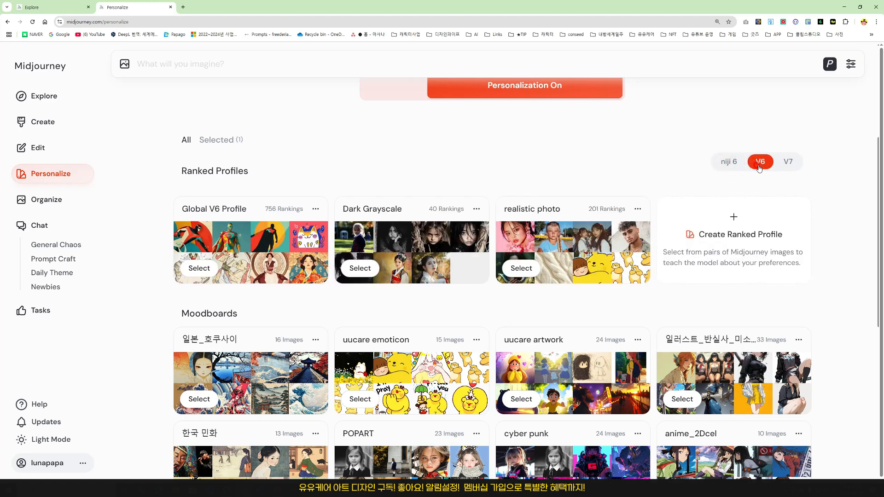
left_click(788, 162)
left_click(760, 163)
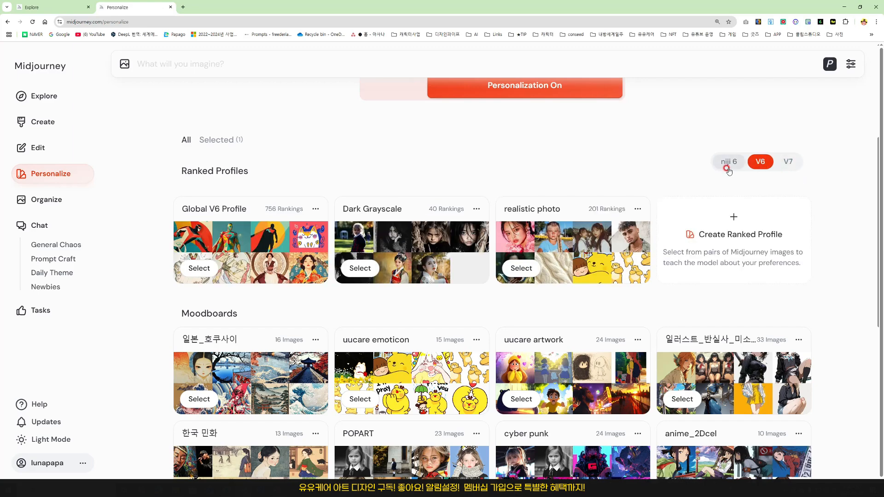
left_click(729, 164)
left_click(788, 162)
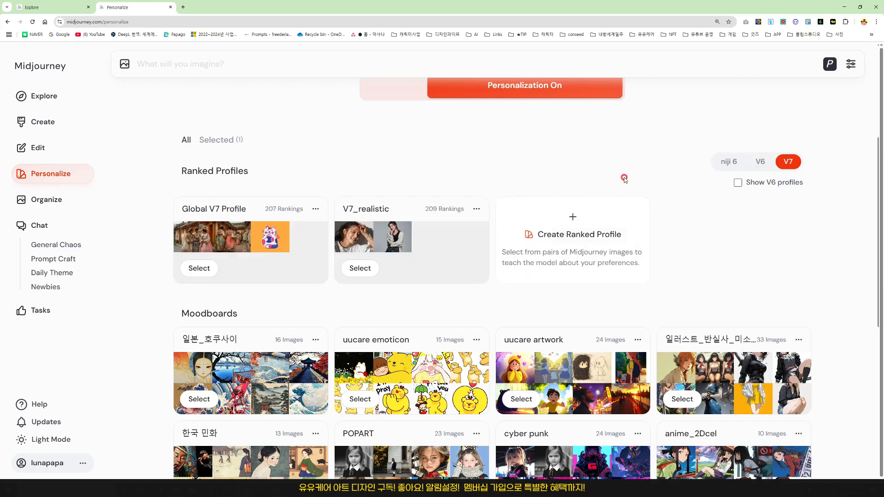
- Browse the moodboard cards on the personalization overview, from the first row to the moodboard creation card
scroll(585, 271, "down", 3)
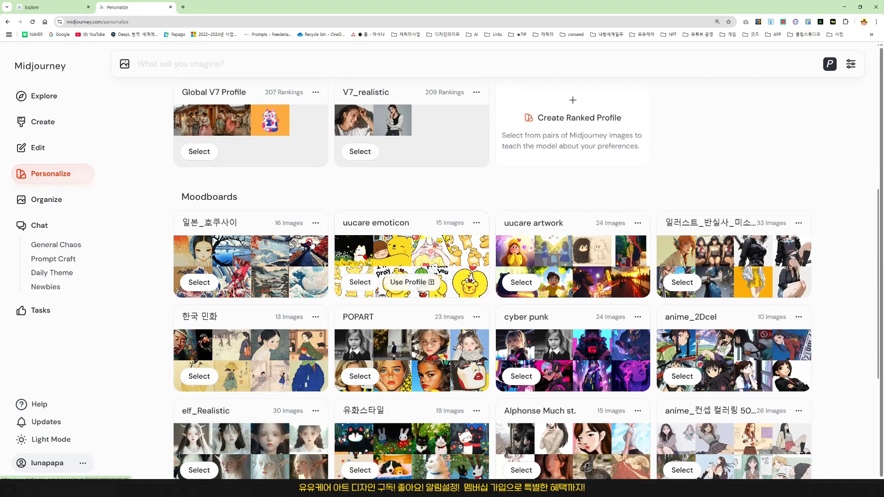
scroll(350, 265, "down", 2)
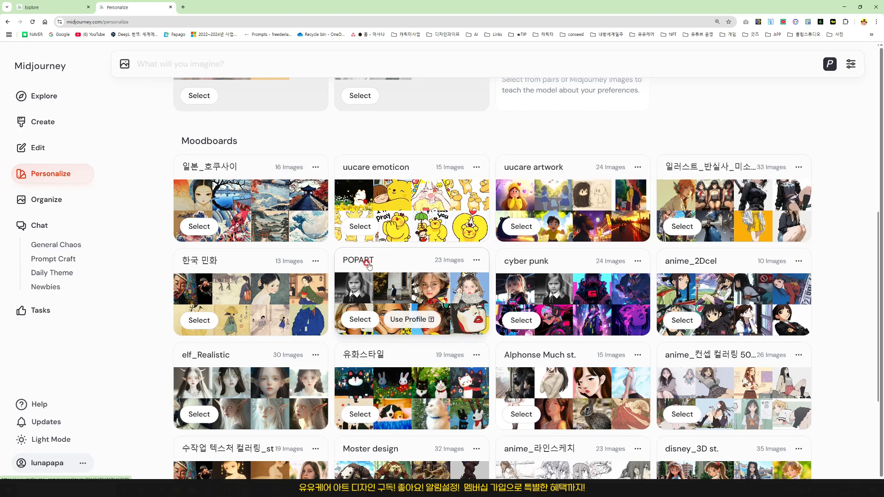
scroll(393, 282, "down", 1)
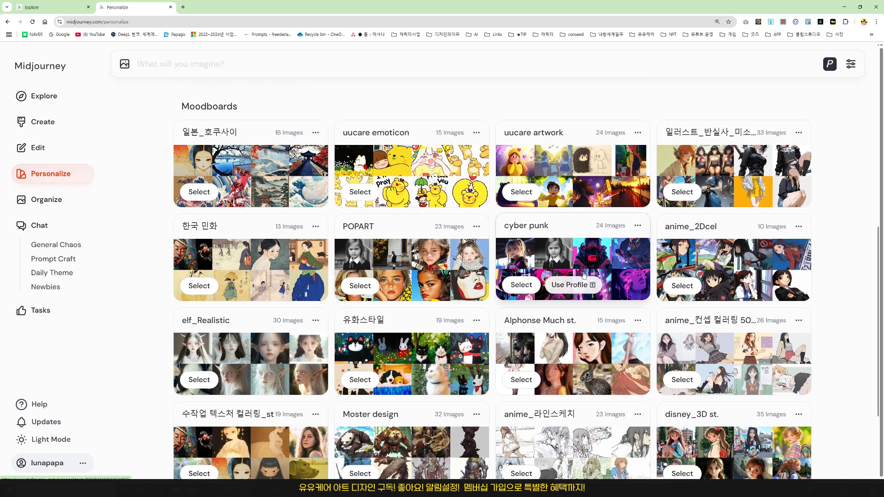
scroll(573, 332, "down", 1)
scroll(572, 332, "down", 3)
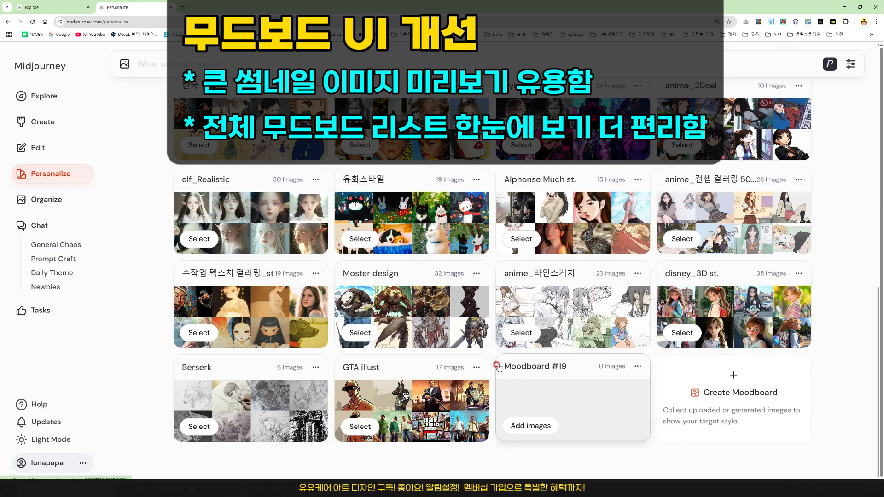
scroll(334, 302, "up", 4)
scroll(451, 261, "down", 2)
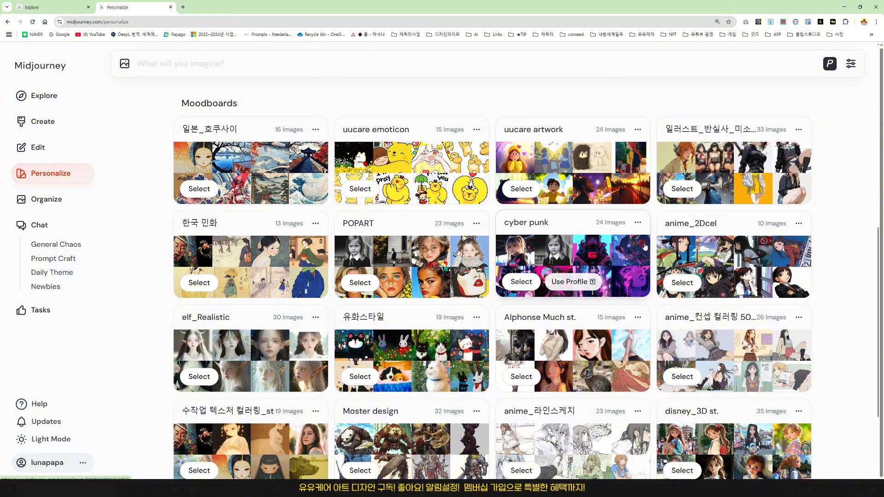
scroll(645, 248, "down", 2)
scroll(560, 241, "up", 2)
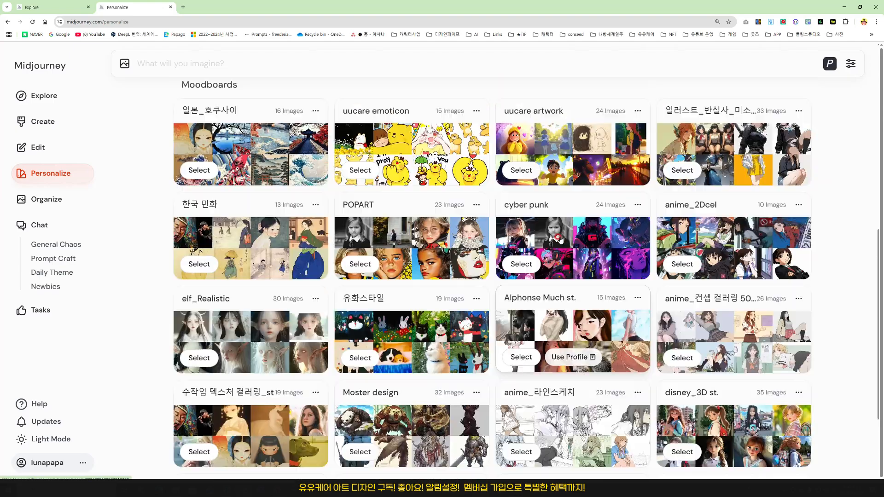
scroll(560, 239, "up", 3)
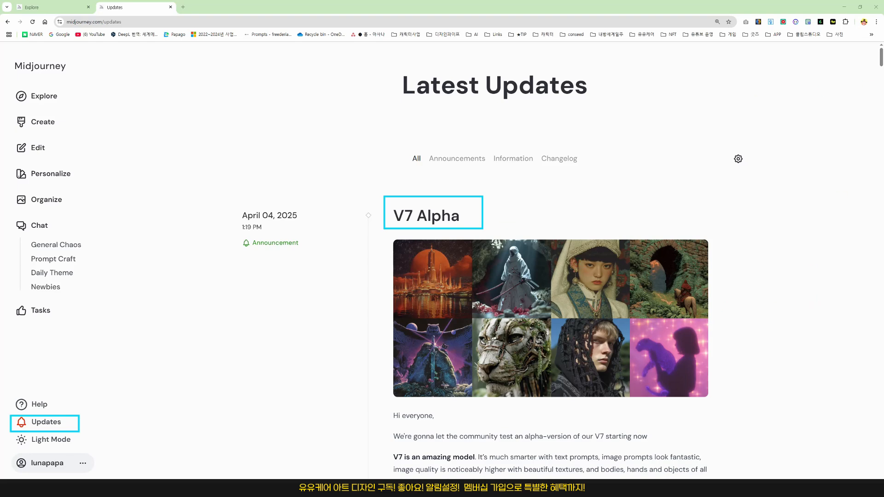
- Read the V7 Alpha announcement in the latest updates
scroll(756, 302, "down", 2)
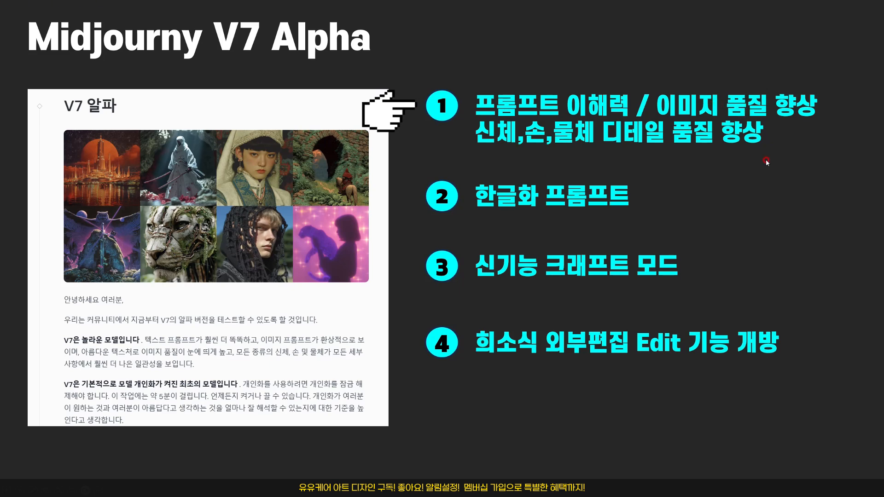
left_click(695, 181)
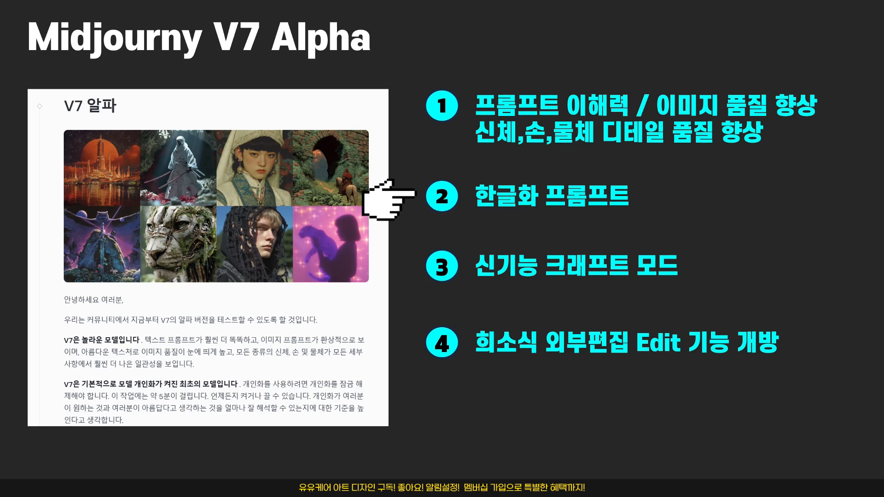
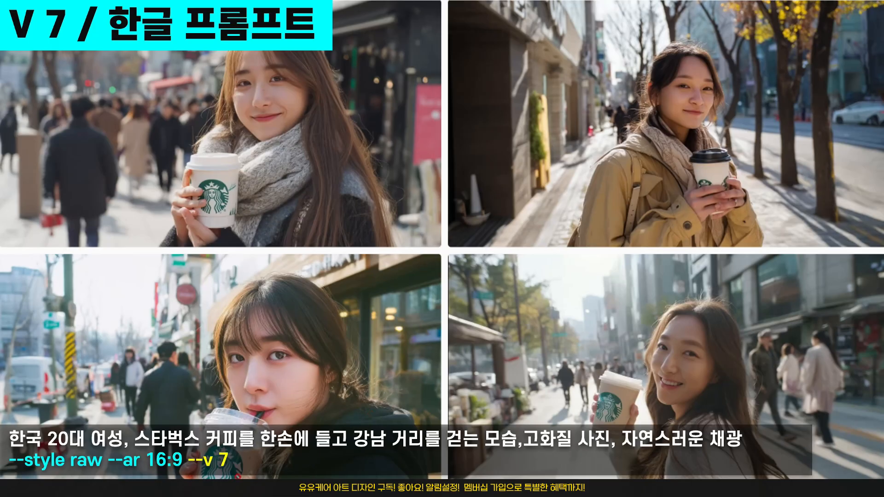
mouse_move(6, 416)
left_mouse_down()
mouse_move(293, 446)
mouse_move(751, 456)
left_mouse_up()
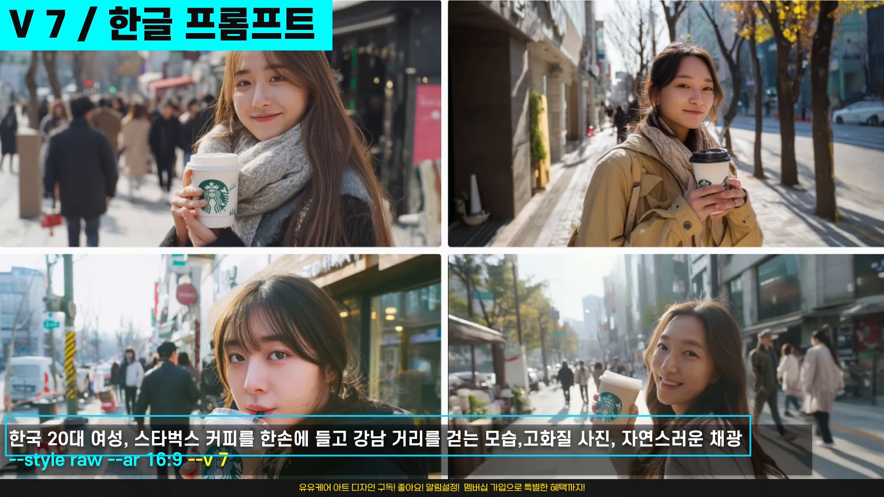
key("Escape")
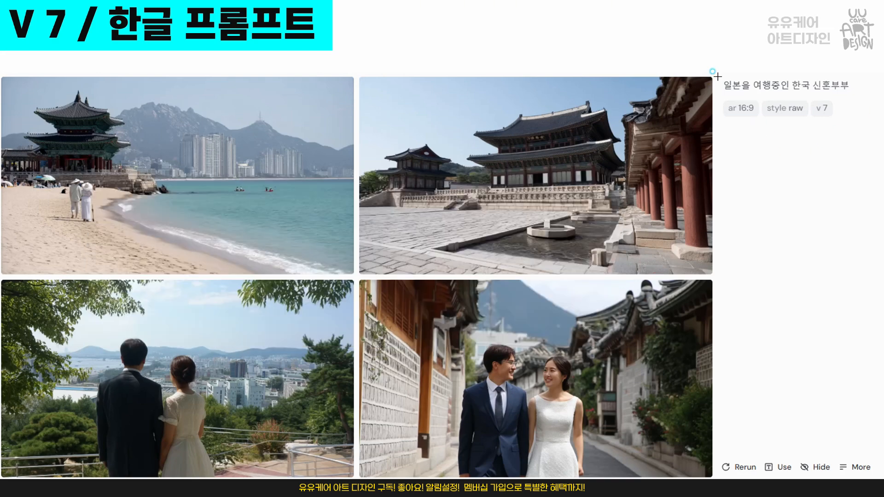
left_click_drag(717, 77, 863, 95)
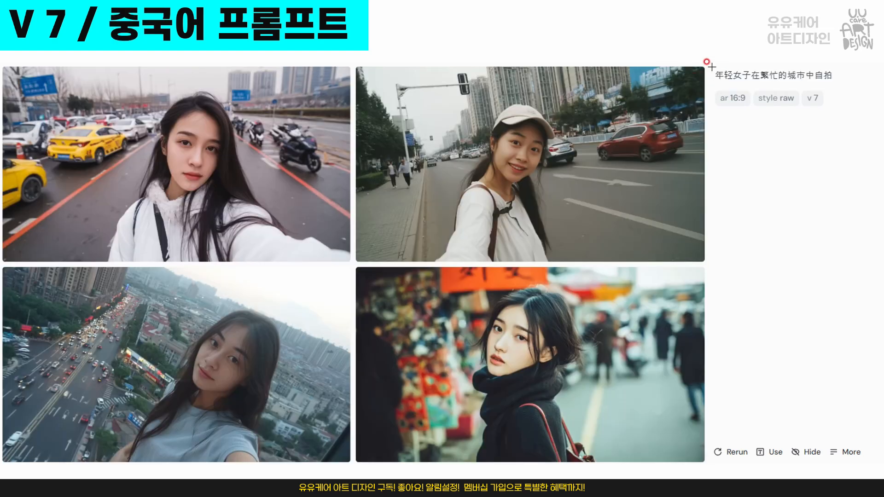
left_click(843, 84)
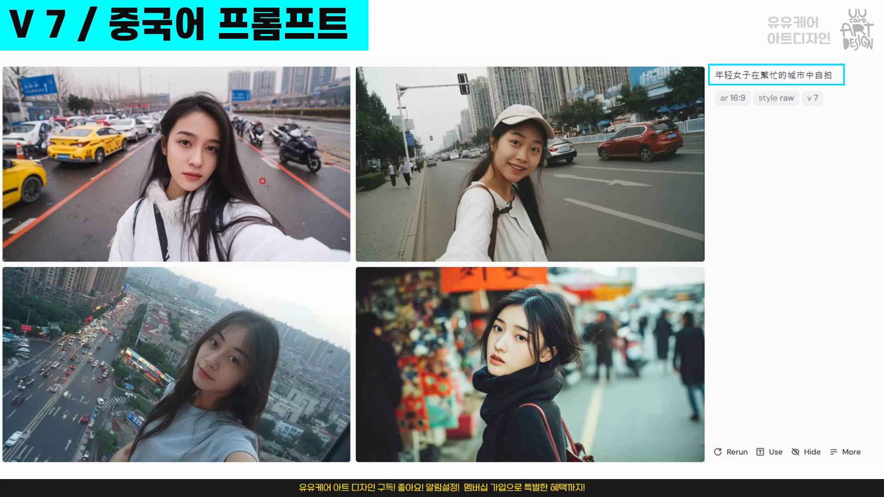
left_click(221, 201)
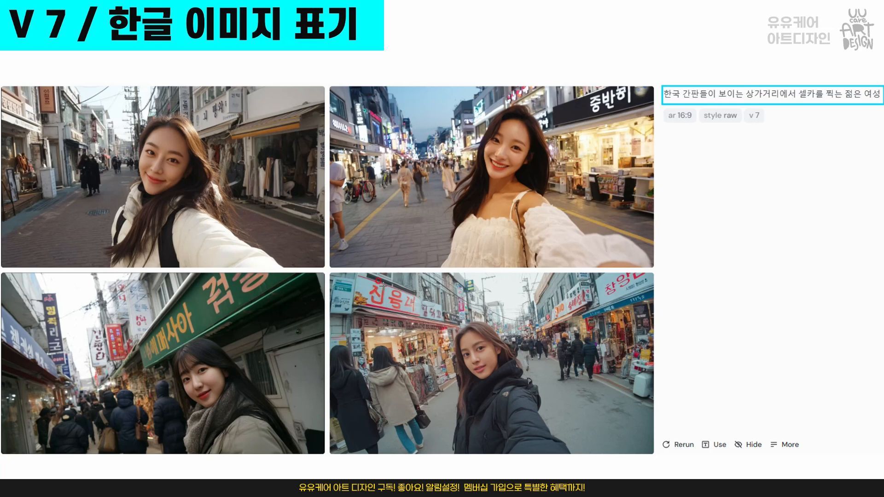
mouse_move(619, 117)
left_mouse_down()
mouse_move(599, 123)
mouse_move(637, 92)
mouse_move(619, 117)
left_mouse_up()
mouse_move(394, 318)
left_mouse_down()
mouse_move(424, 299)
mouse_move(399, 325)
left_mouse_up()
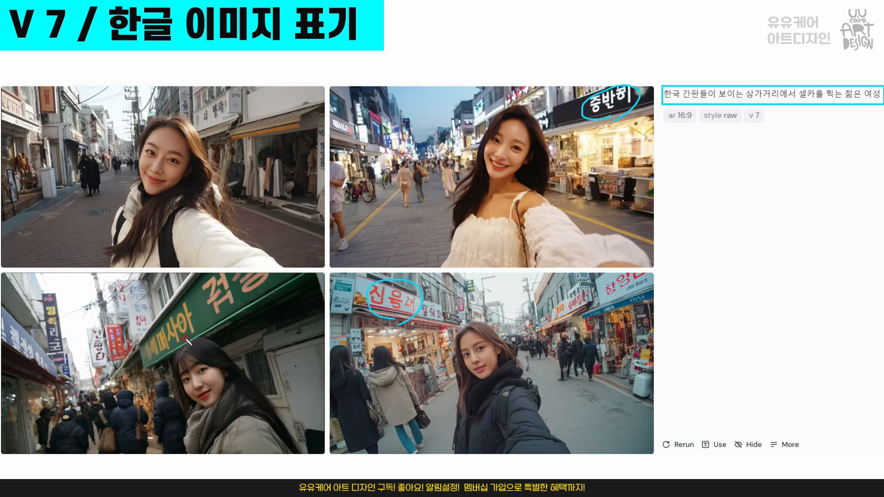
mouse_move(180, 351)
left_mouse_down()
mouse_move(150, 362)
mouse_move(191, 344)
mouse_move(262, 290)
left_mouse_up()
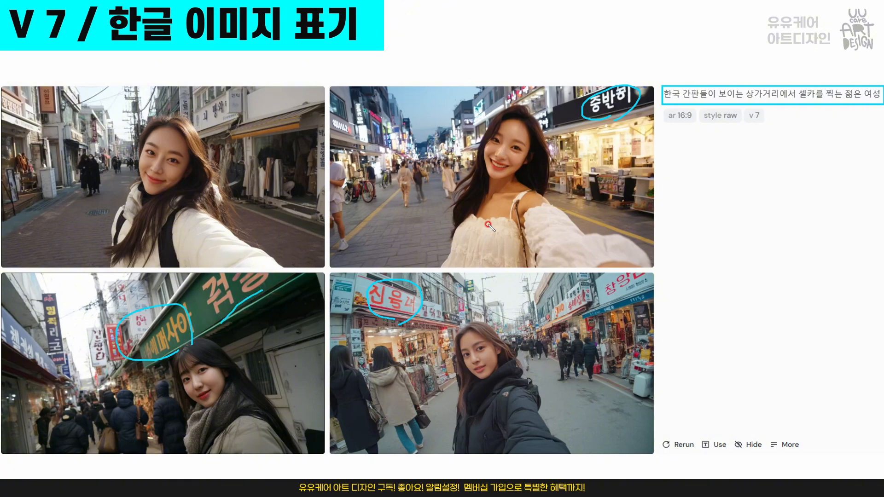